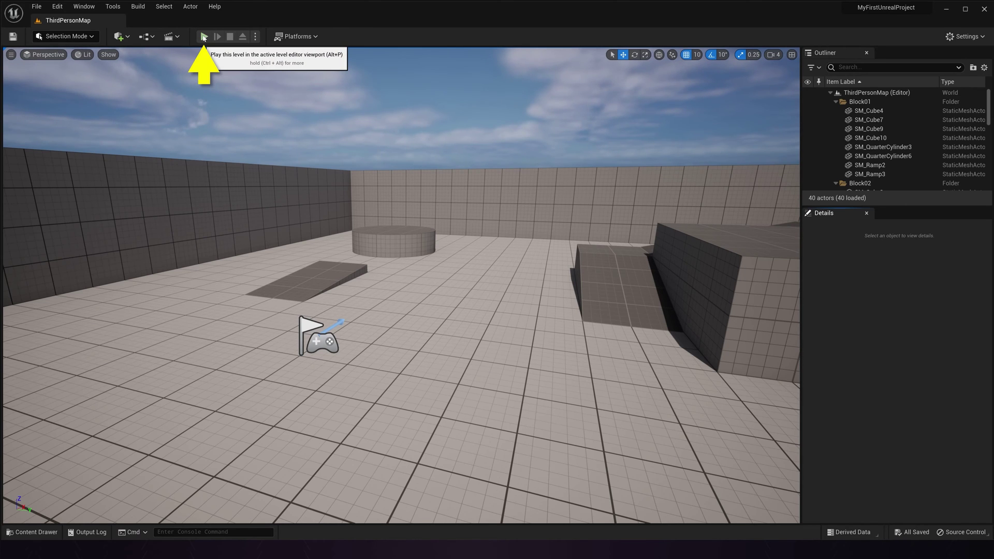
Play ThirdPersonMap in the editor, stop with Esc, then restart play with Alt+P
left_click(204, 37)
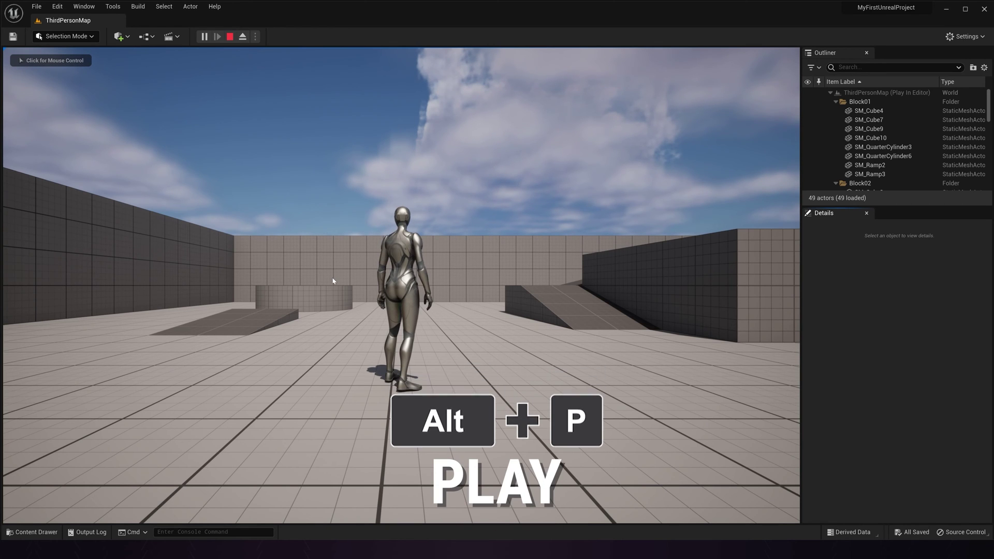
key("Escape")
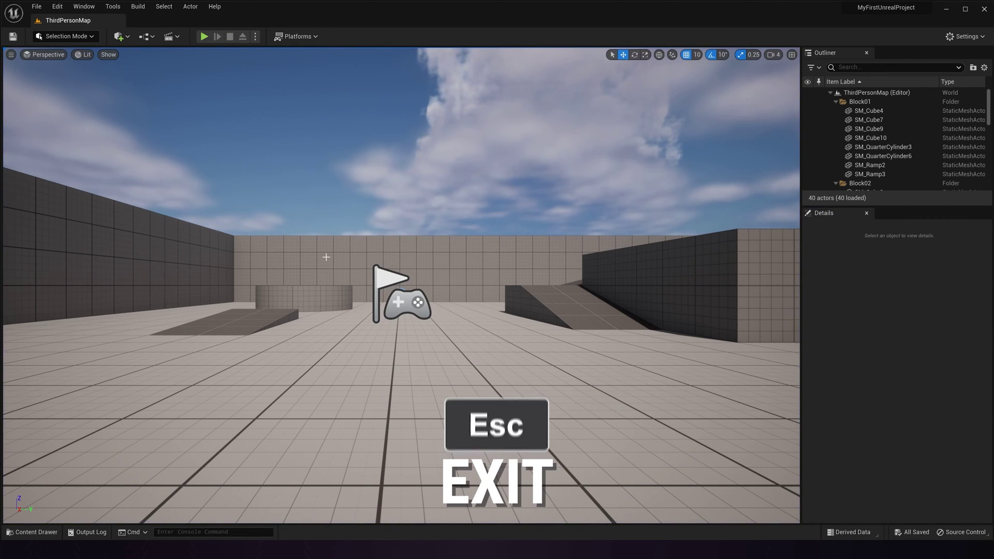
key("alt+p")
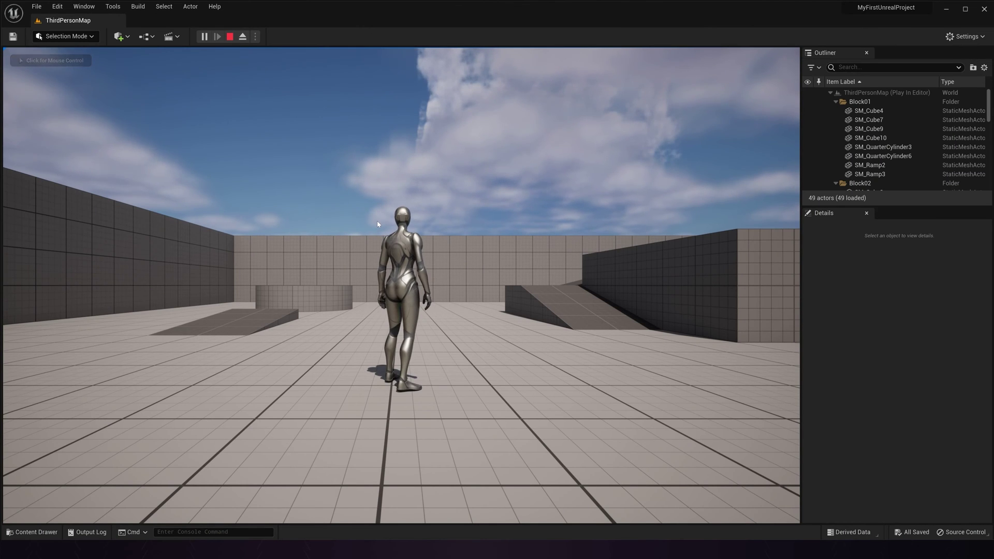
Run the character forward toward the round platform, then release the mouse with Shift+F1
left_click(377, 223)
key("w")
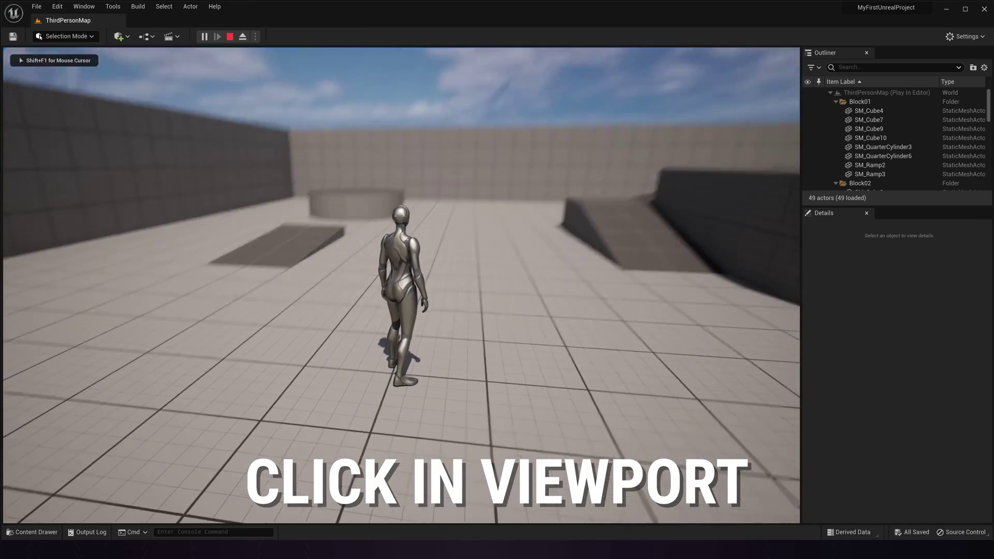
key("shift+F1")
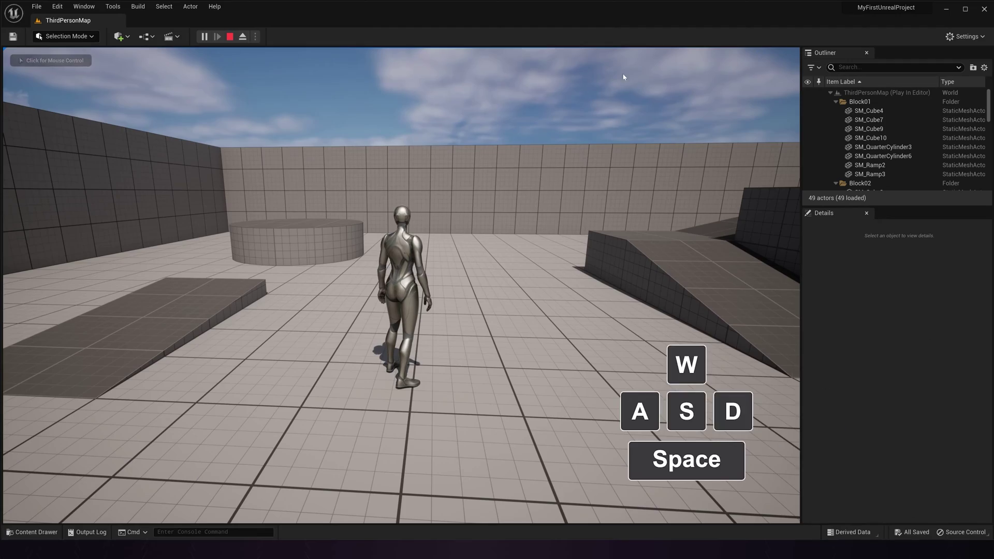
Run the character forward, jump, and climb the ramp onto the raised block
left_click(646, 205)
key("w")
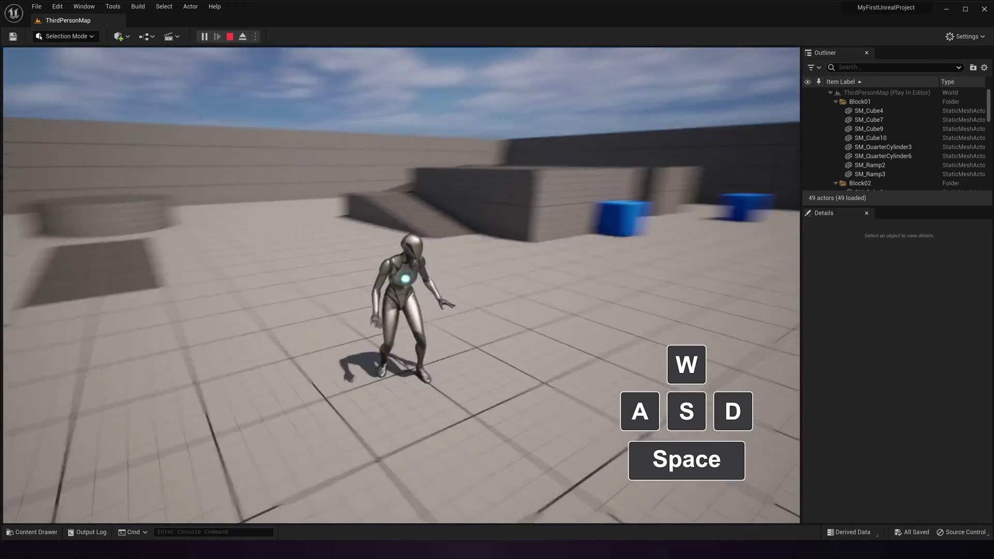
key("space")
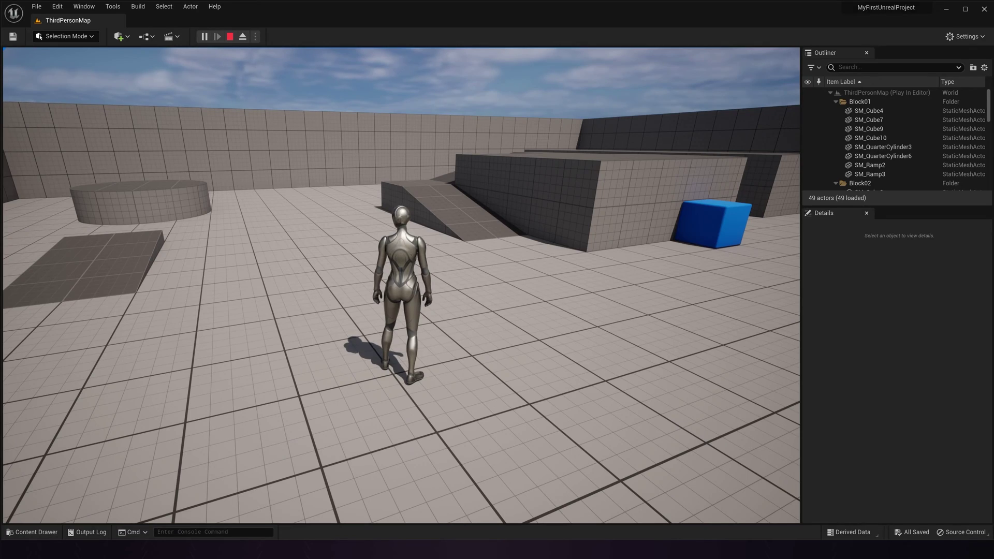
key("w")
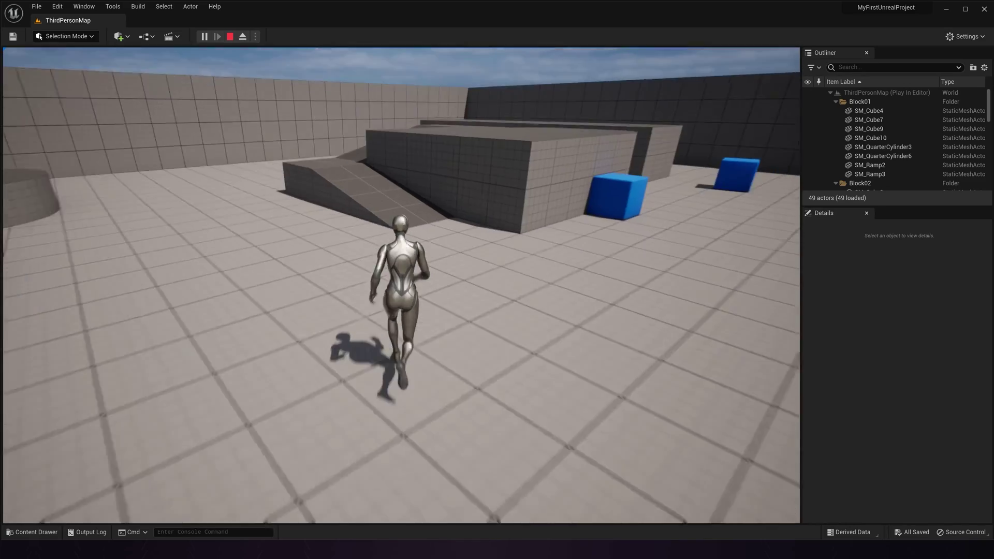
key("w")
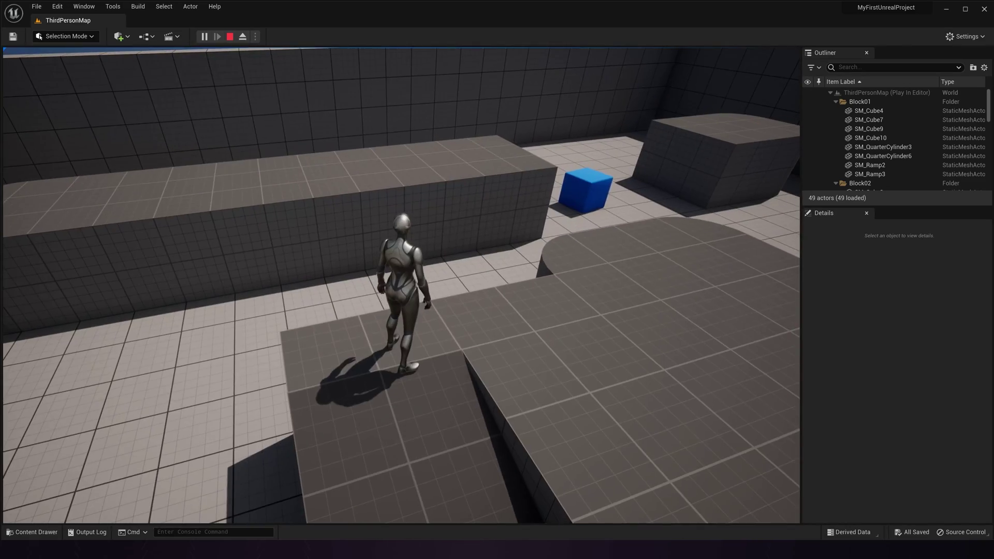
Eject from the character, then repossess it with F8 and resume moving
left_click(243, 37)
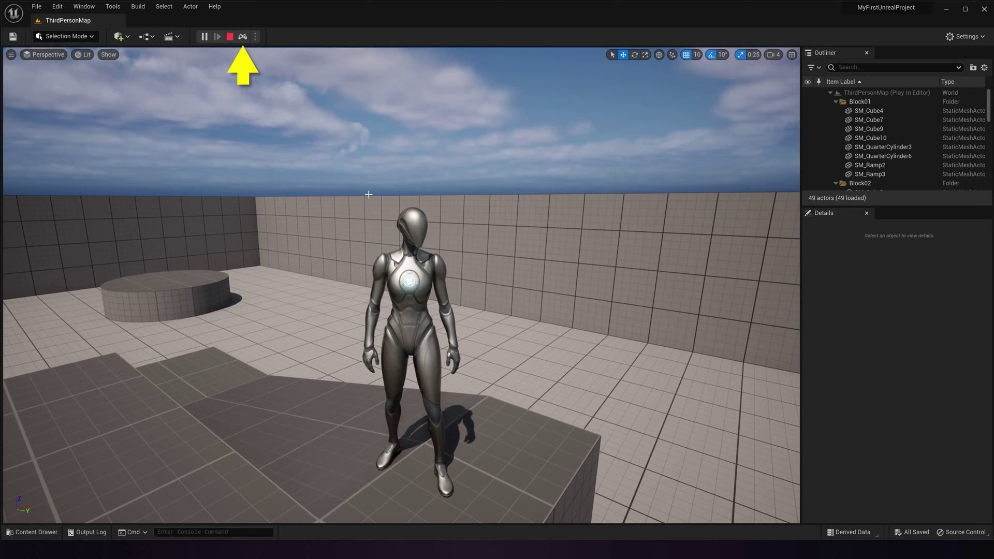
key("F8")
key("w")
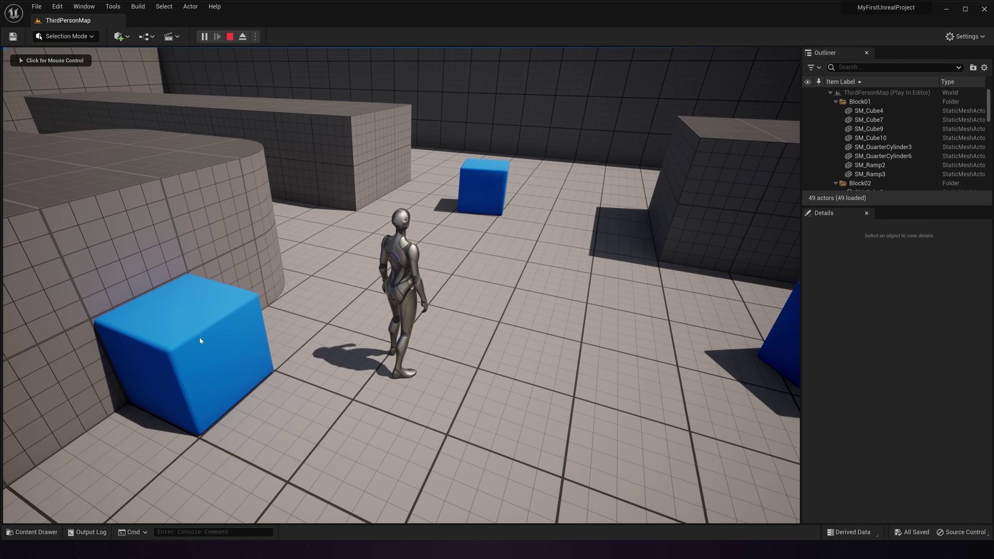
Eject again, move the blue SM_ChamferCube next to the character, and repossess it
left_click(242, 36)
left_click(186, 340)
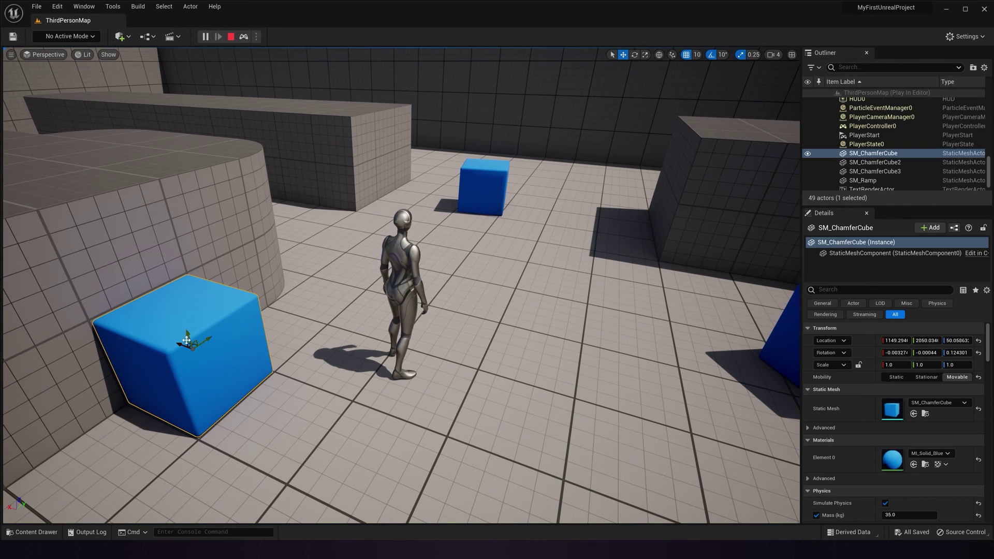
left_click_drag(212, 337, 440, 266)
left_click(243, 37)
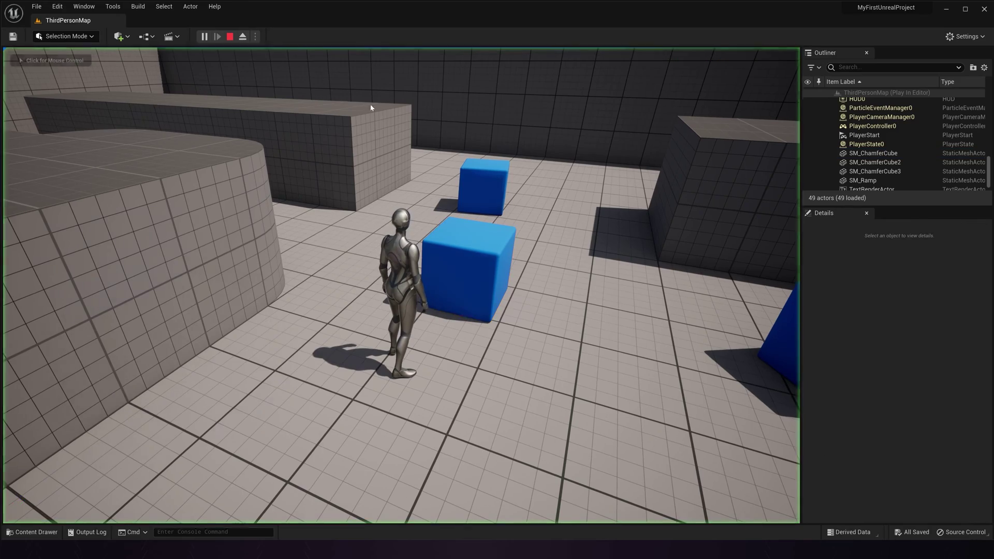
Run the character forward, then end the play session with Esc
left_click(370, 108)
key("w")
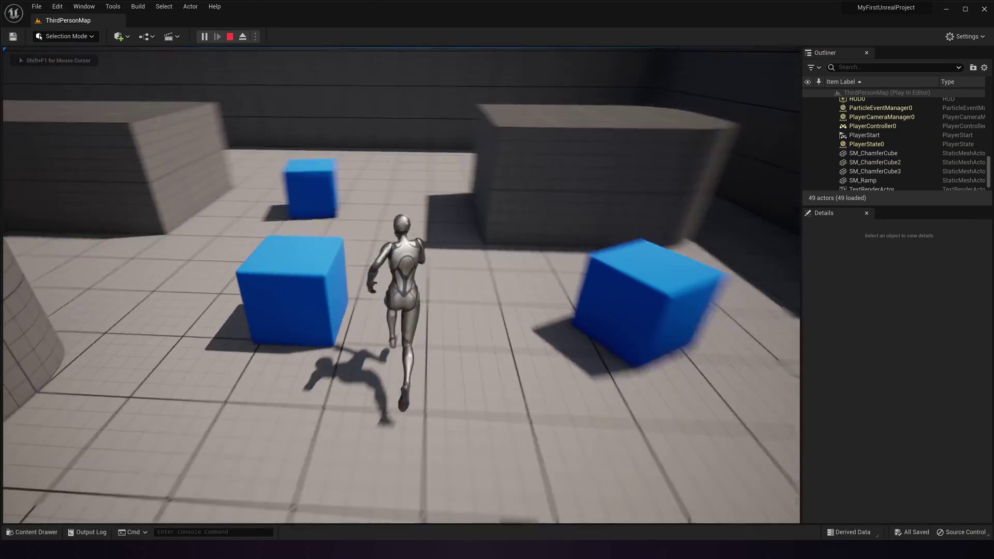
key("Escape")
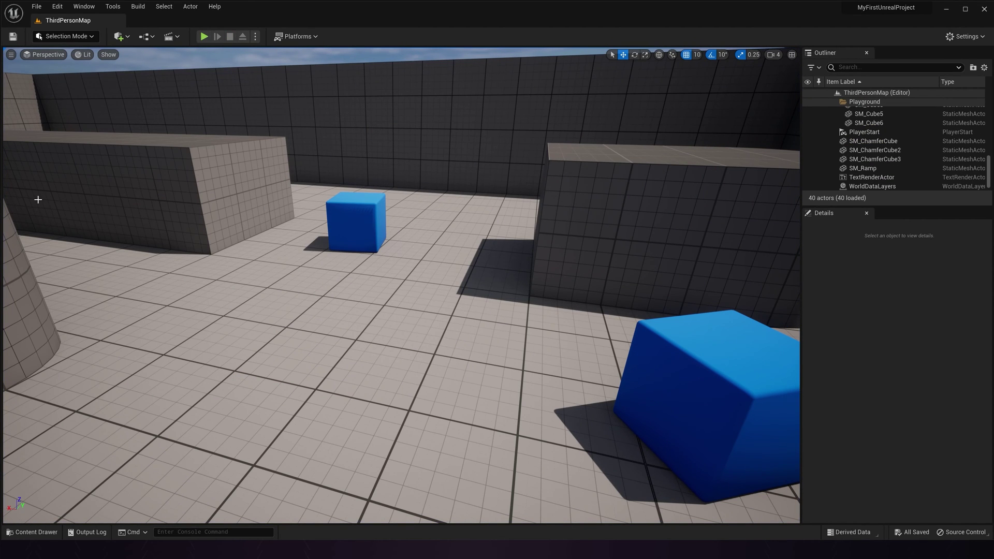
After a quick play test, move the PlayerStart onto the raised block at 1390, 2000, 322
key("alt+p")
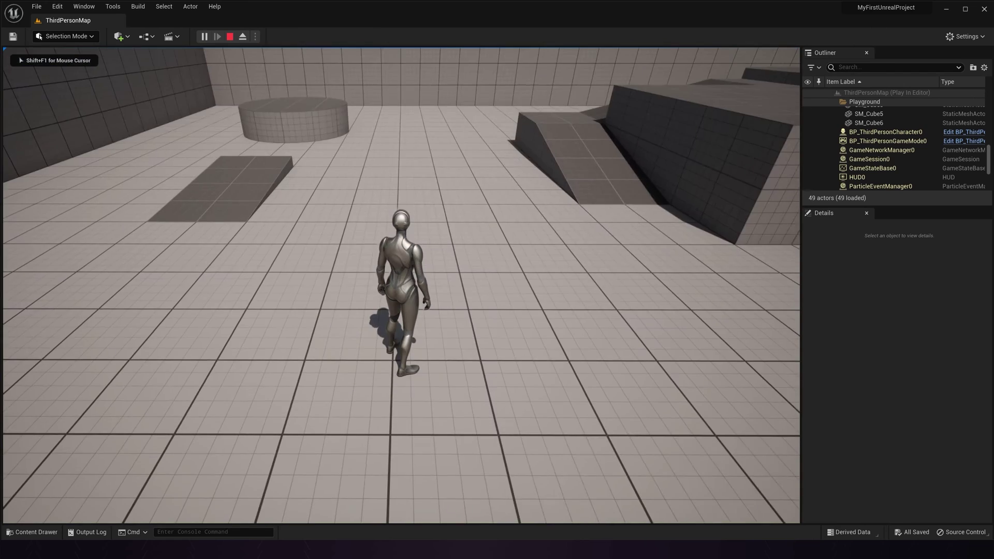
key("Escape")
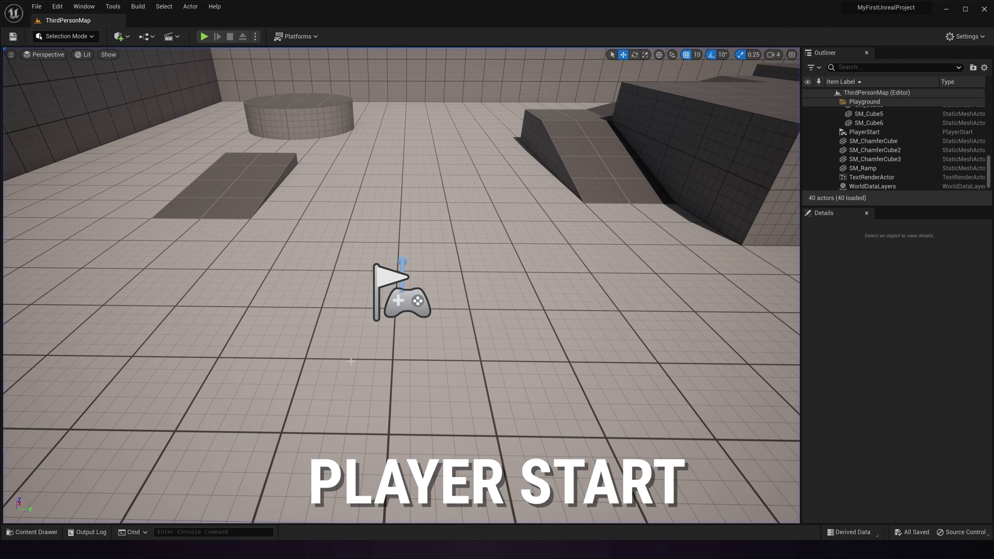
left_click(401, 292)
left_click_drag(404, 295, 750, 302)
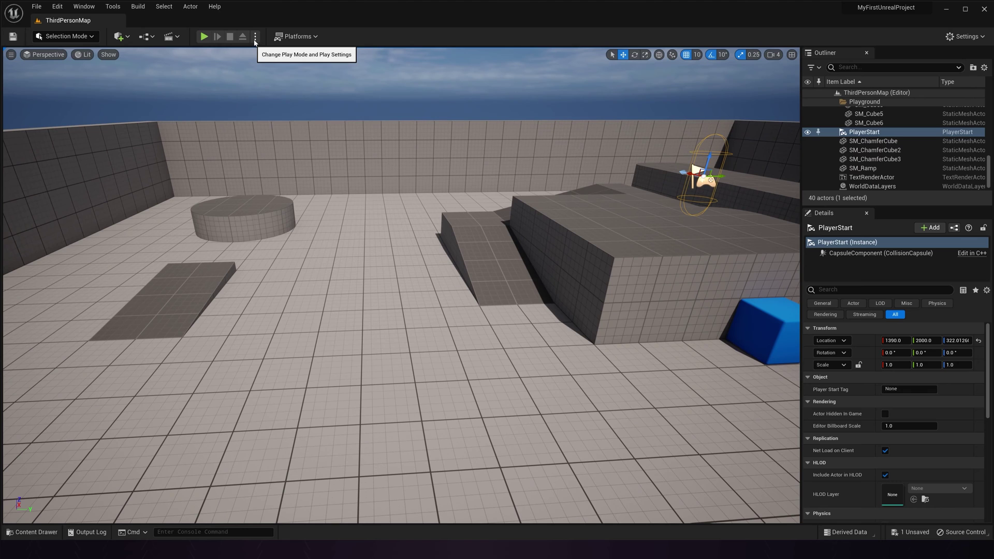
left_click(254, 38)
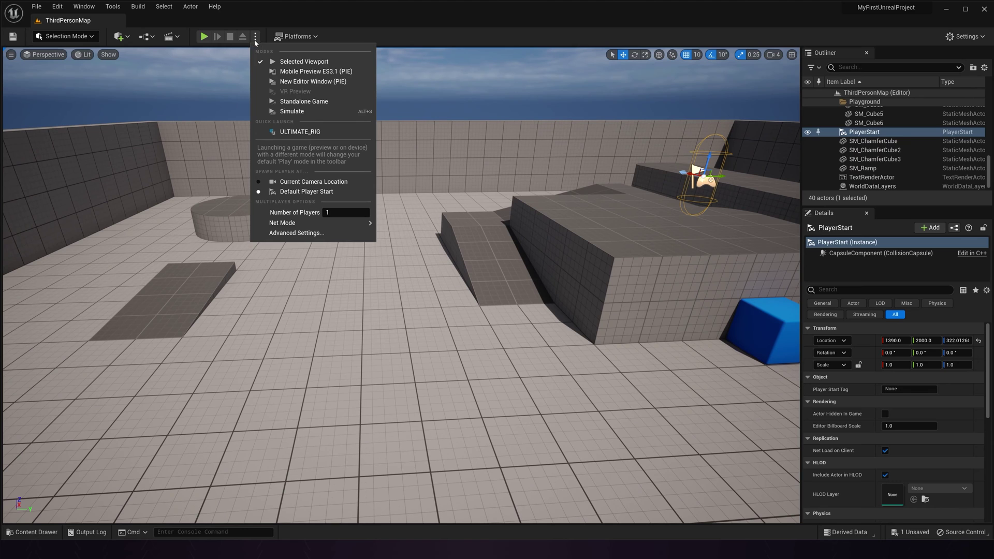
Set Spawn Player At to Current Camera Location, fly the camera, and test-play from there
left_click(345, 182)
right_click_drag(345, 184, 253, 249)
key("alt+p")
key("w")
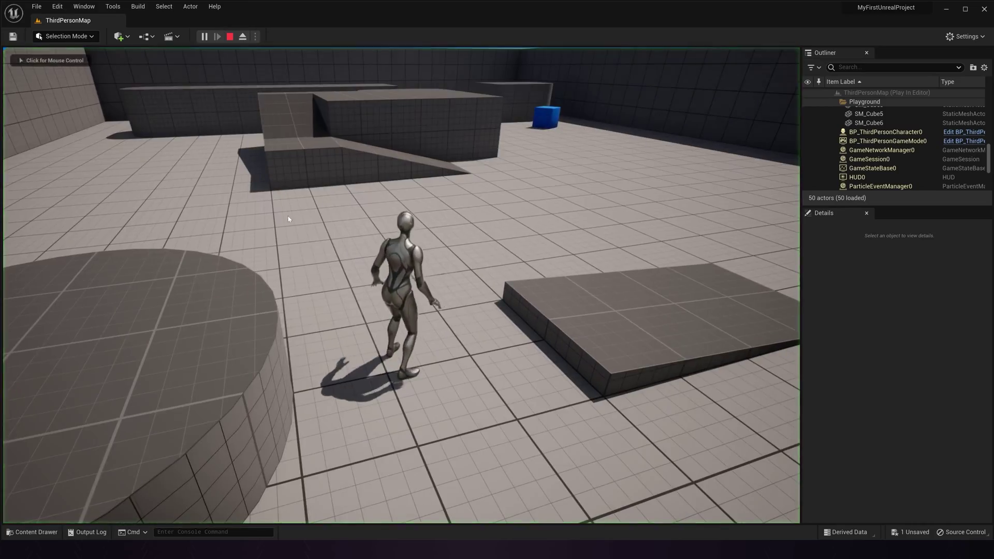
key("Escape")
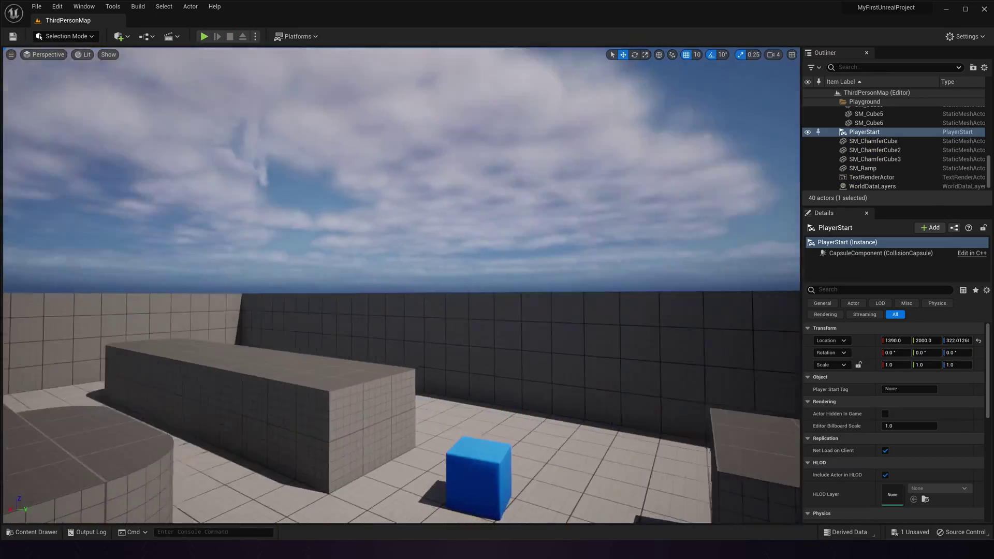
Tilt the camera down over the level and play again from that viewpoint
right_click_drag(417, 212, 417, 243)
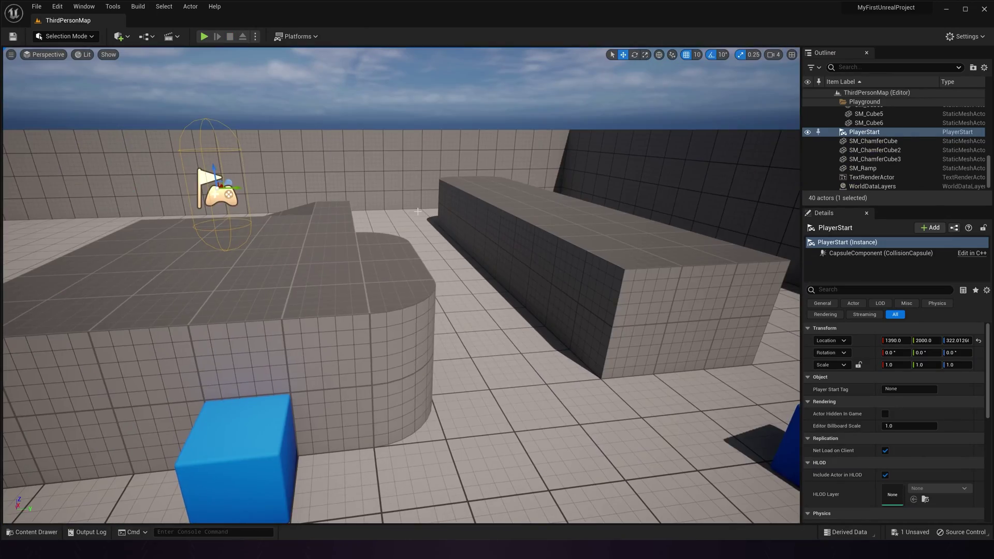
key("alt+p")
key("w")
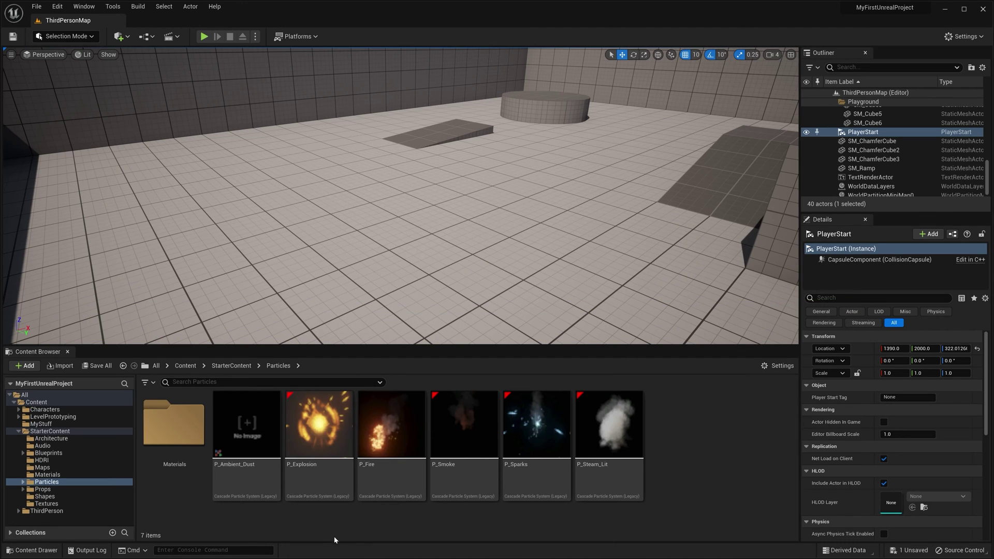
Drop P_Explosion from StarterContent > Particles onto the arena floor at 950, 1180, 30
mouse_move(314, 434)
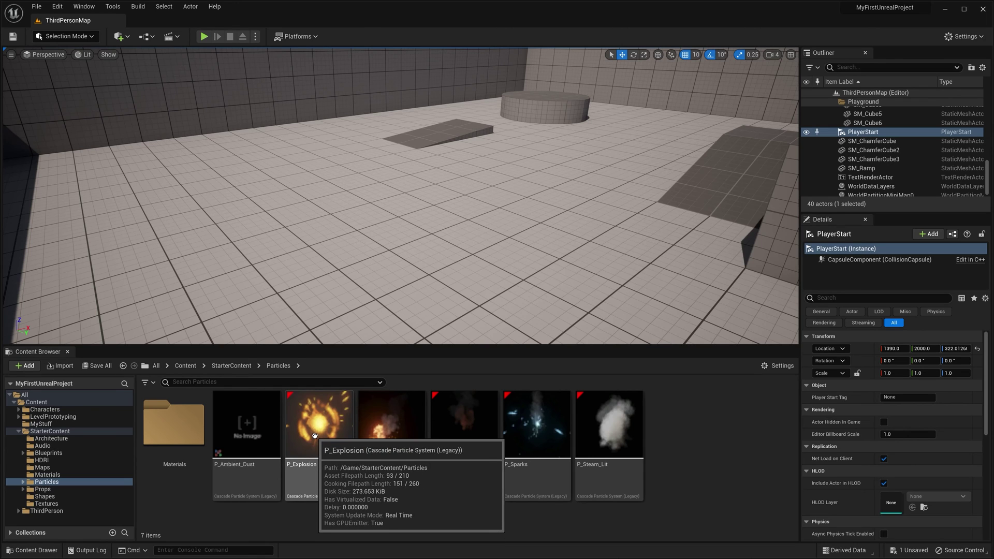
left_click_drag(314, 435, 343, 299)
left_click_drag(376, 218, 376, 220)
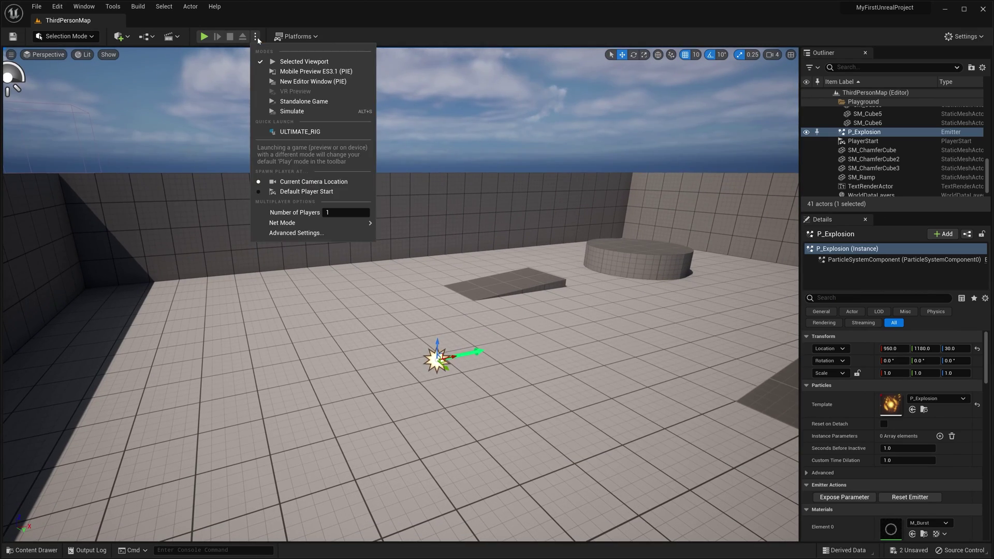
Simulate the level with Simulate, watch the explosion, and stop it with Esc
left_click(286, 111)
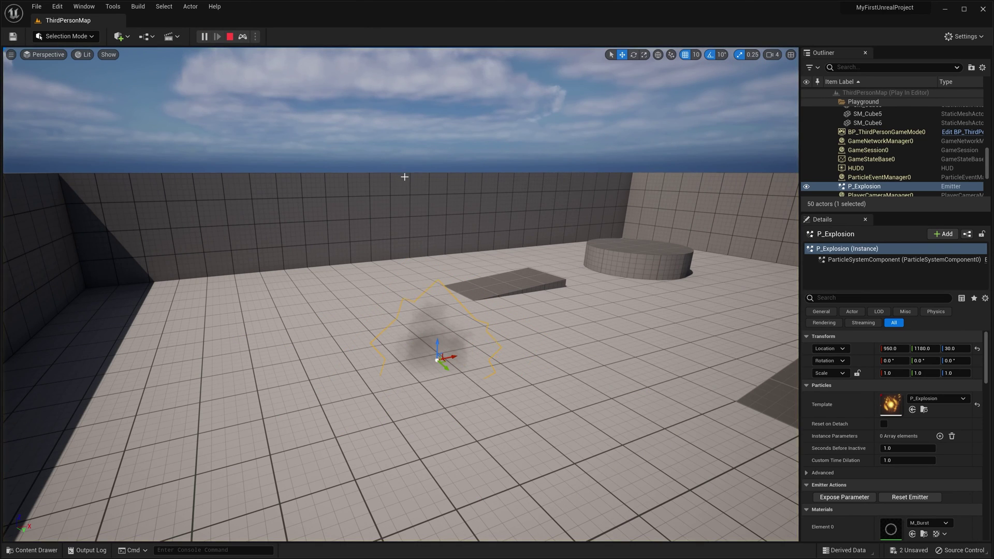
right_click_drag(404, 176, 408, 189)
key("Escape")
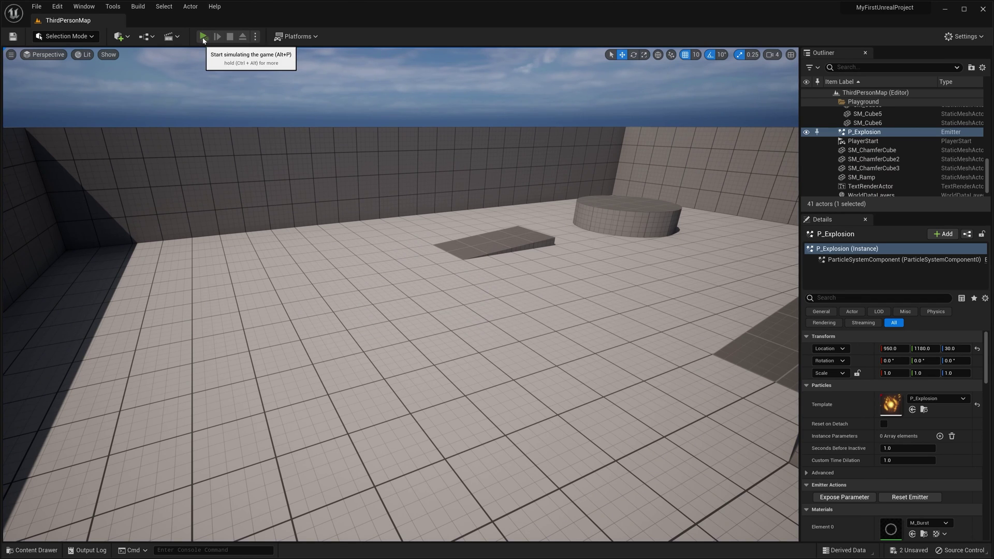
Restart and stop Simulate from the toolbar, ending with the P_Explosion burst playing
left_click(203, 37)
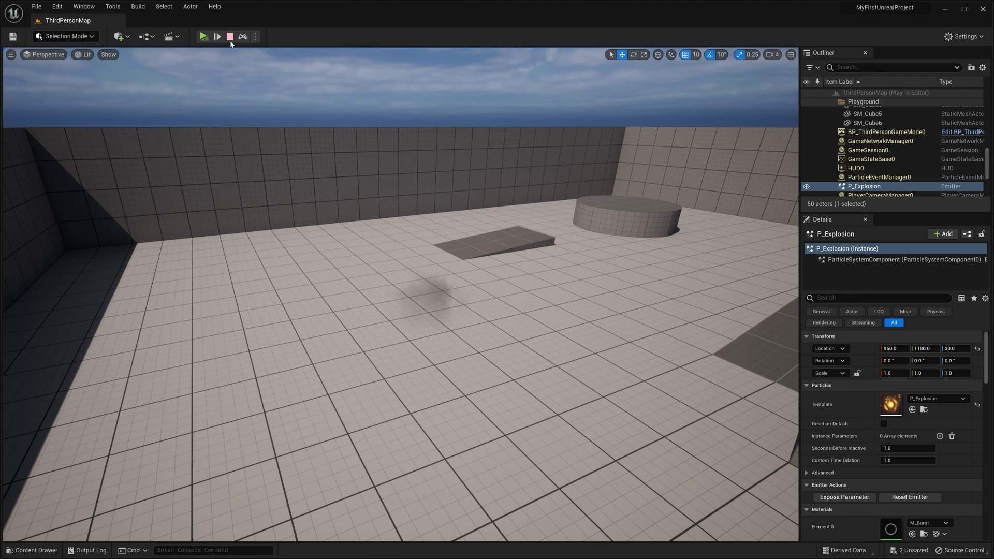
left_click(230, 37)
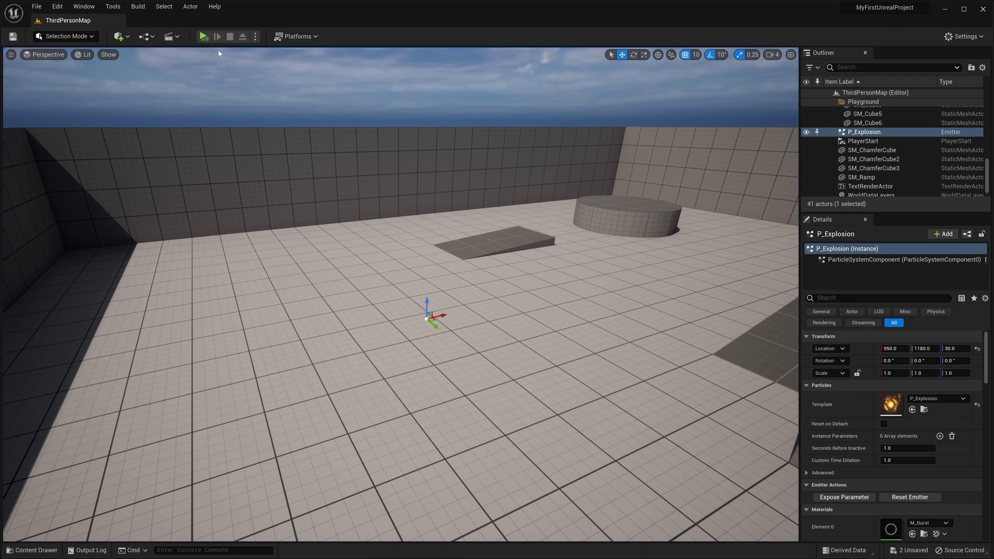
left_click(202, 37)
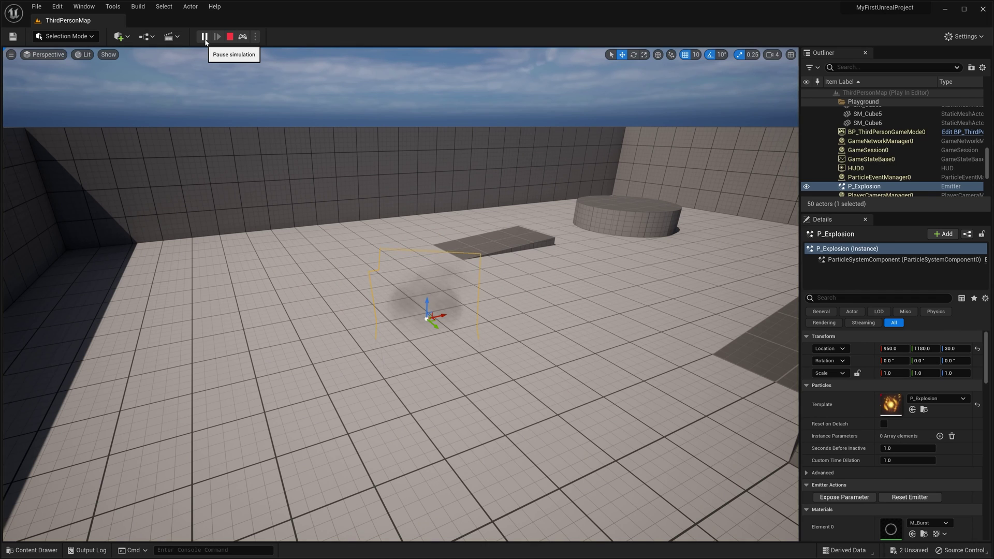
key("Escape")
left_click(204, 37)
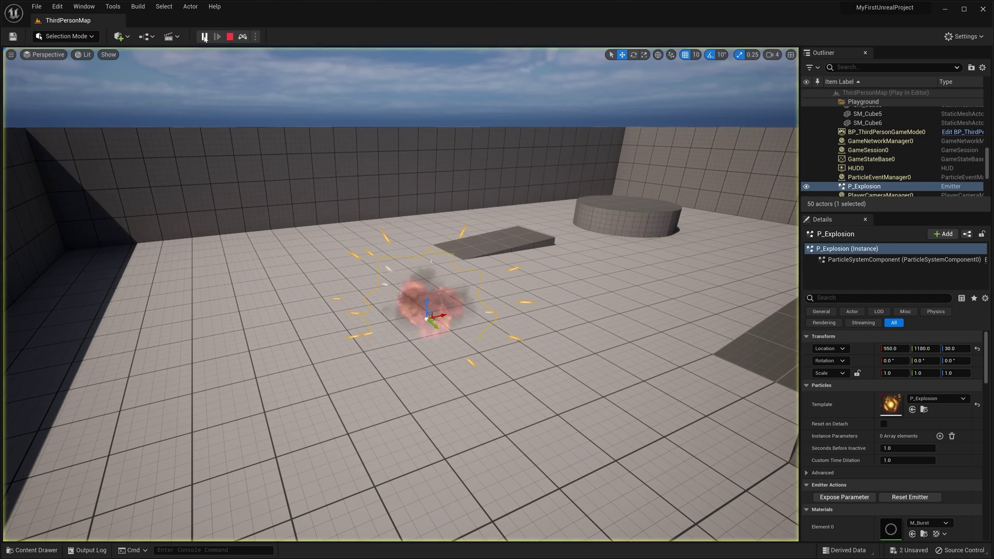